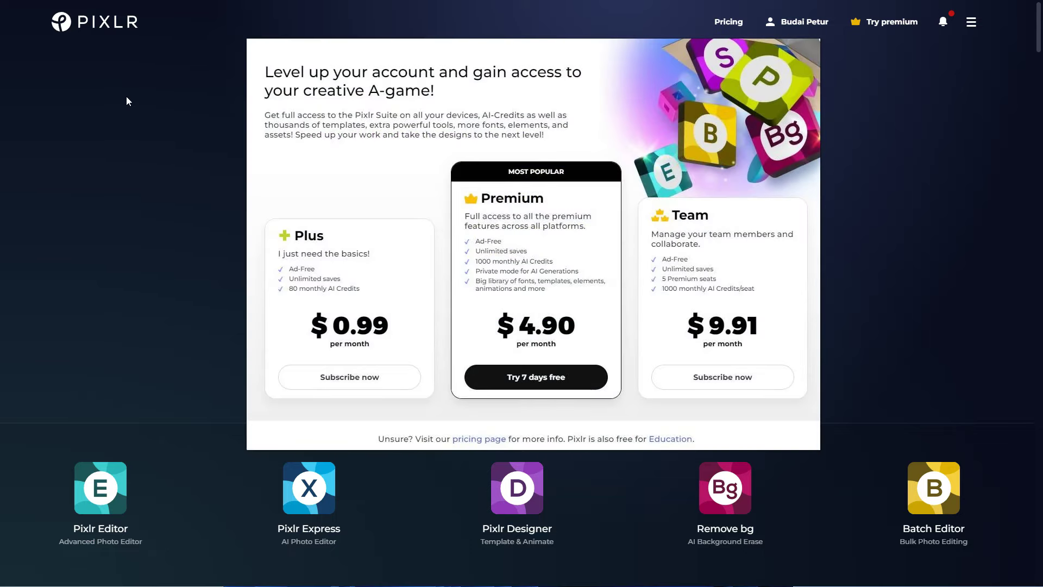
Dismiss the premium pricing popup so the Pixlr homepage app list shows.
left_click(127, 98)
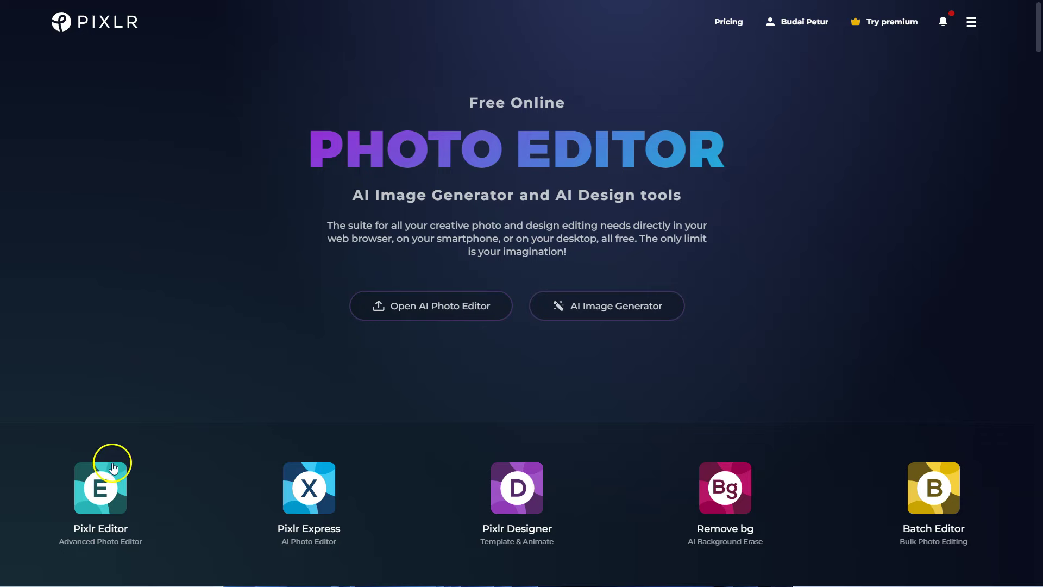
mouse_move(100, 488)
left_click(107, 492)
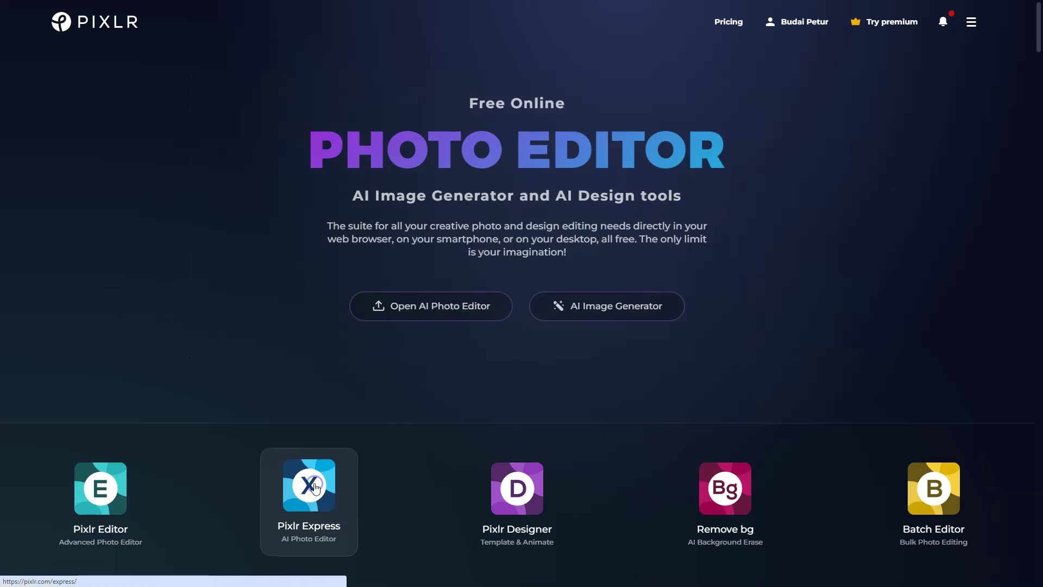
Launch Pixlr Express and open the 6000 x 4000 BMX photo from the computer.
left_click(316, 488)
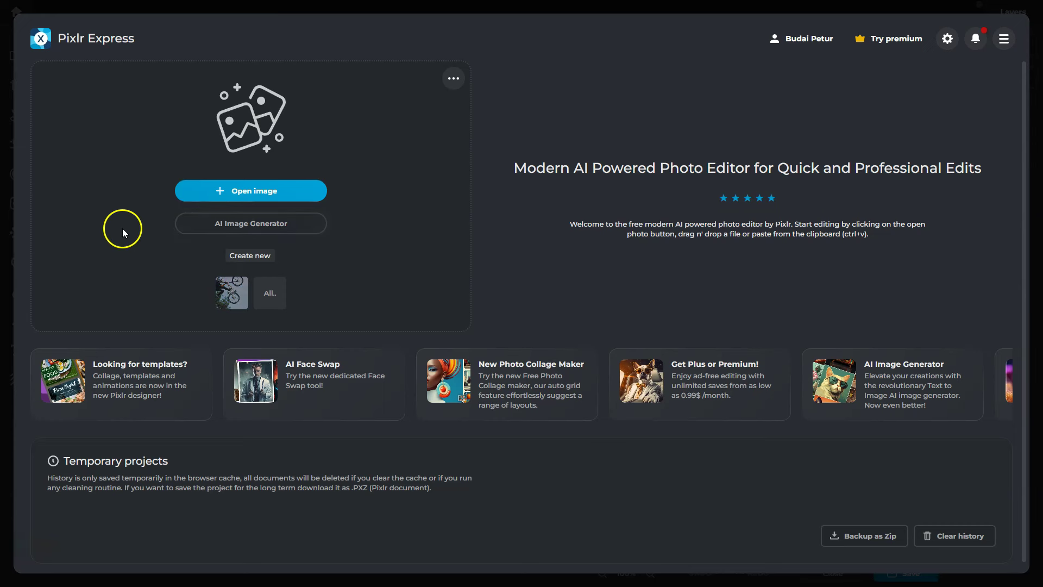
left_click(256, 195)
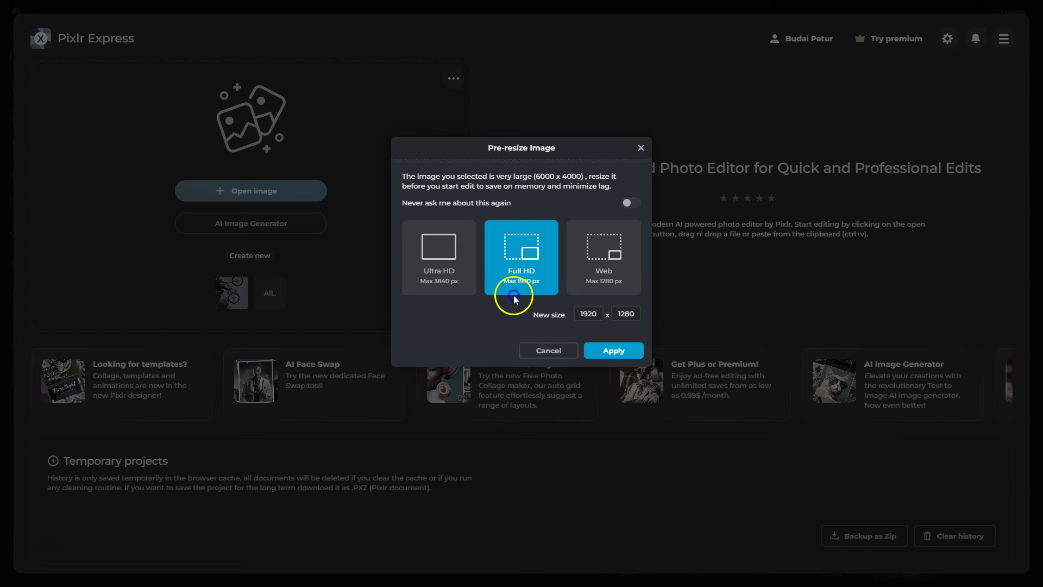
left_click(511, 279)
Pre-resize the BMX photo to Ultra HD, 3840 x 2560, and open it for editing.
left_click(558, 237)
left_click(441, 249)
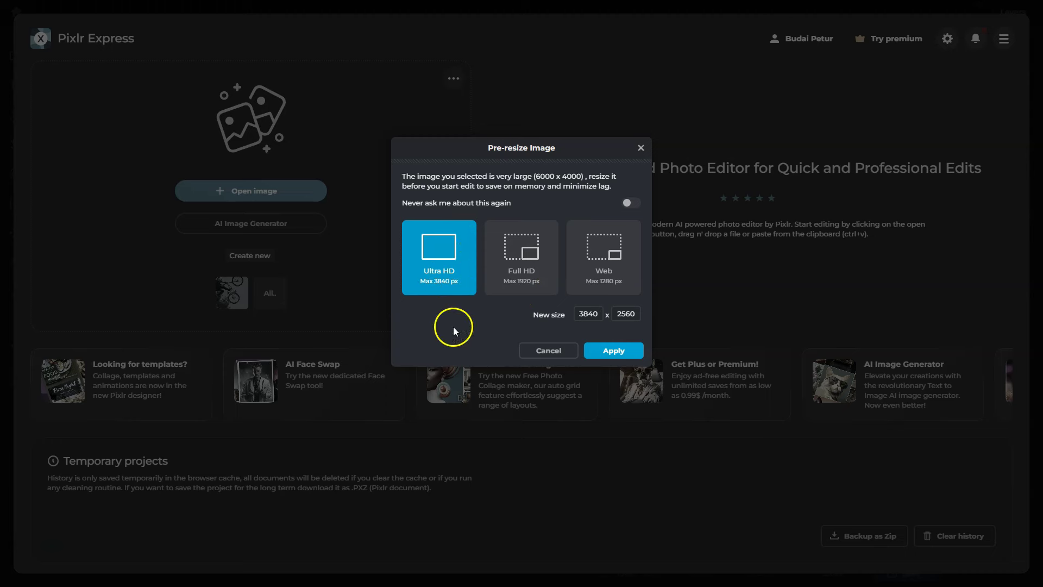
left_click(612, 350)
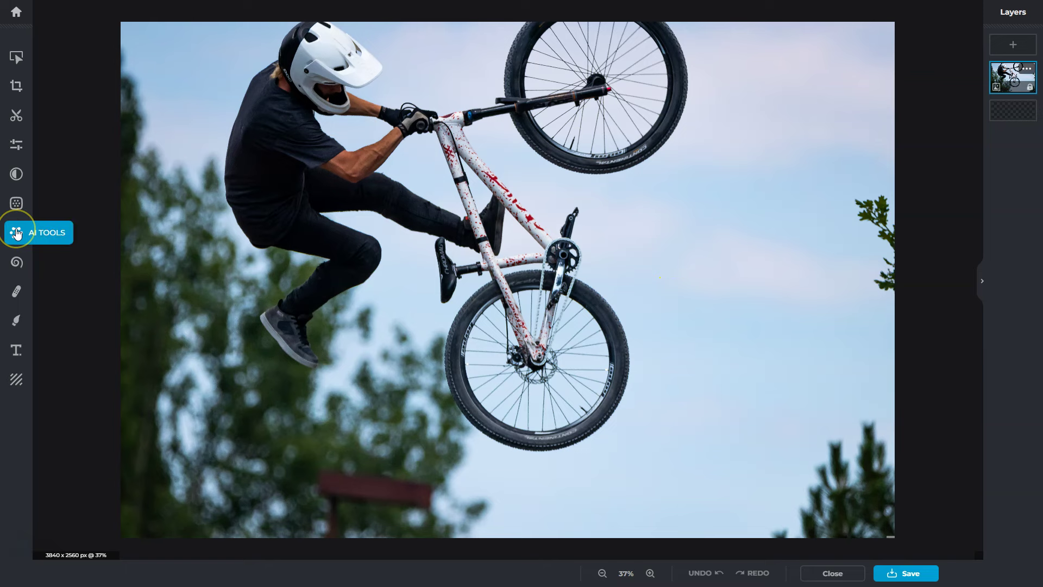
Open the Generative expand tool from the AI tools list.
left_click(16, 232)
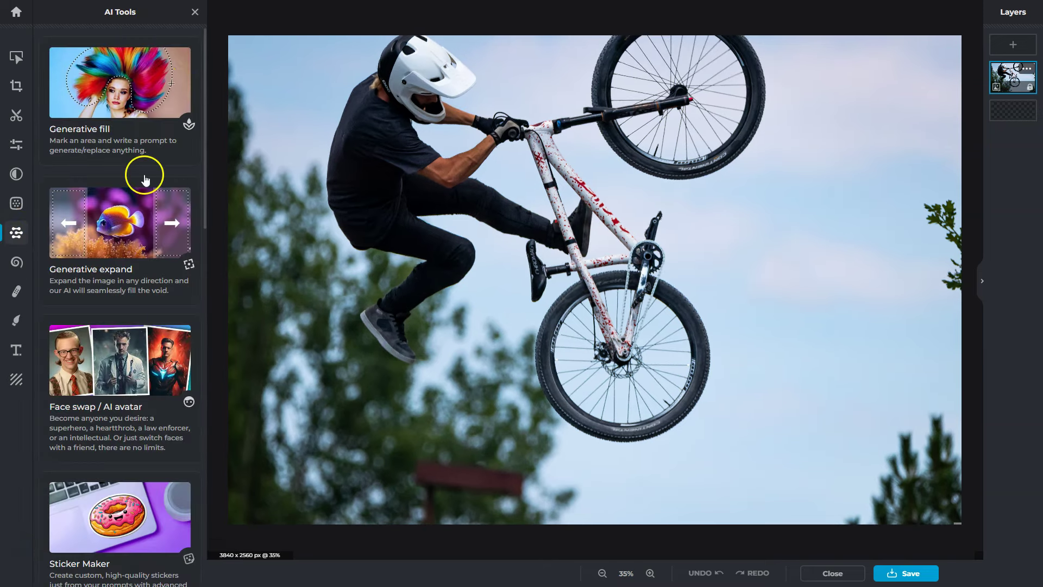
scroll(126, 201, "down", 5)
scroll(126, 201, "down", 5)
scroll(127, 201, "down", 2)
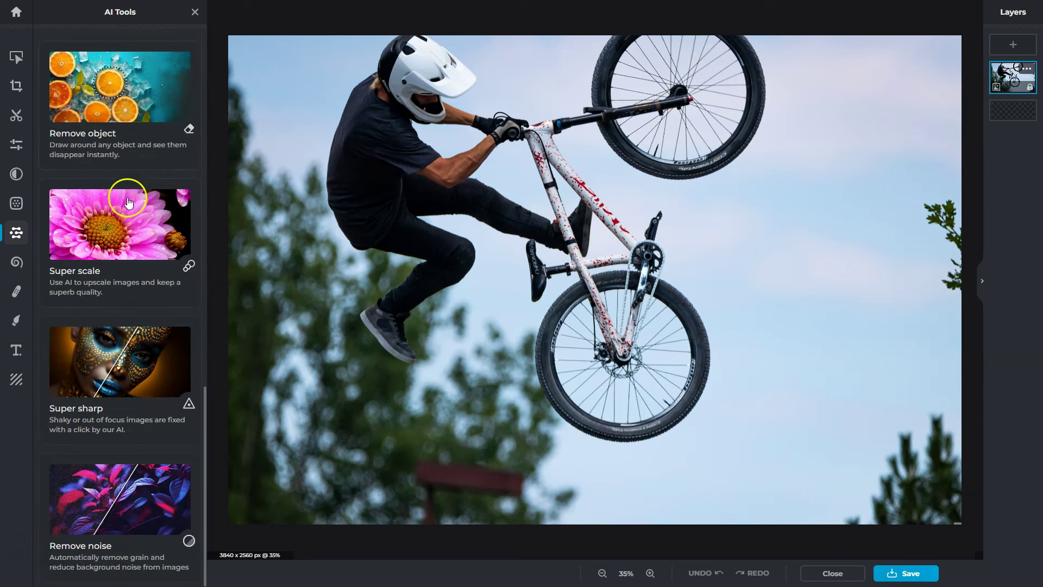
scroll(129, 204, "up", 10)
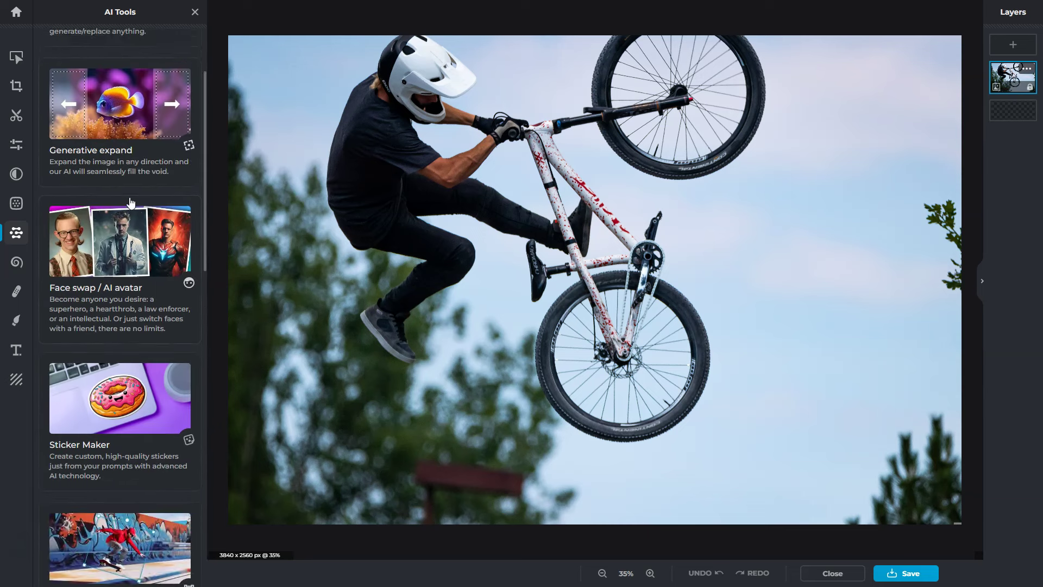
scroll(129, 204, "up", 3)
left_click(106, 246)
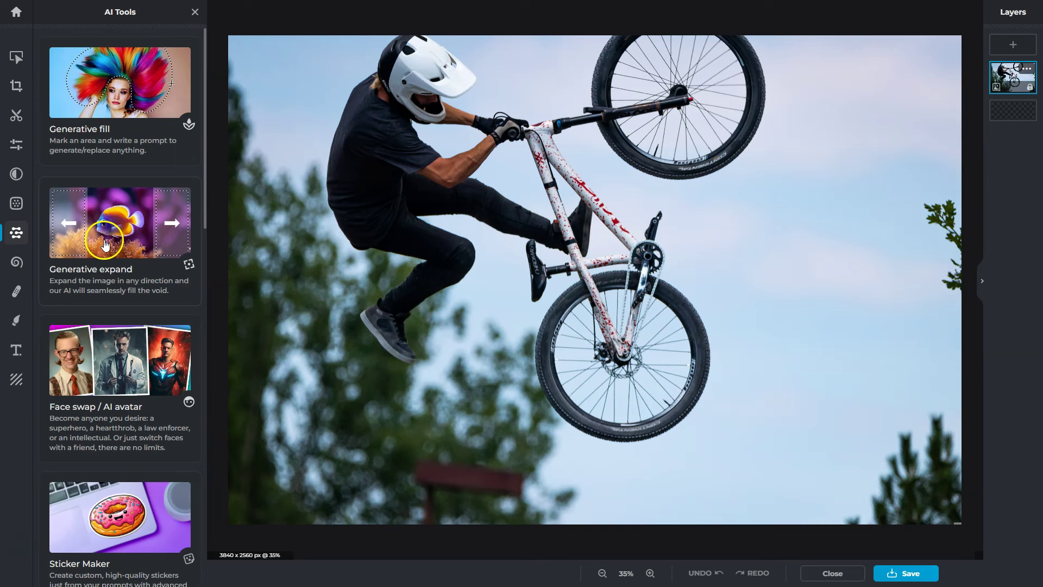
left_click(106, 246)
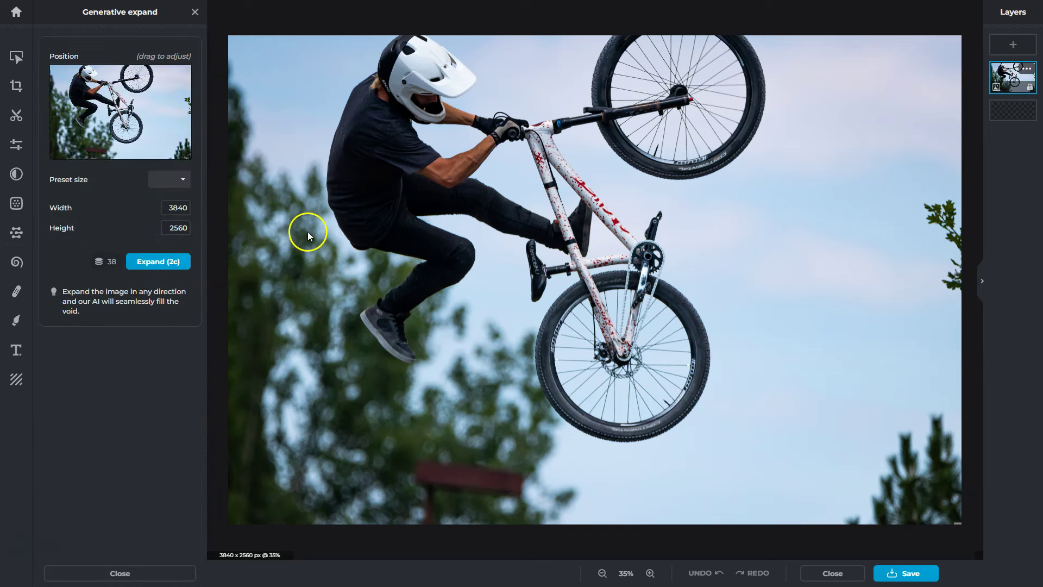
Set the canvas height to 3060 and position the photo near the bottom.
double_click(176, 227)
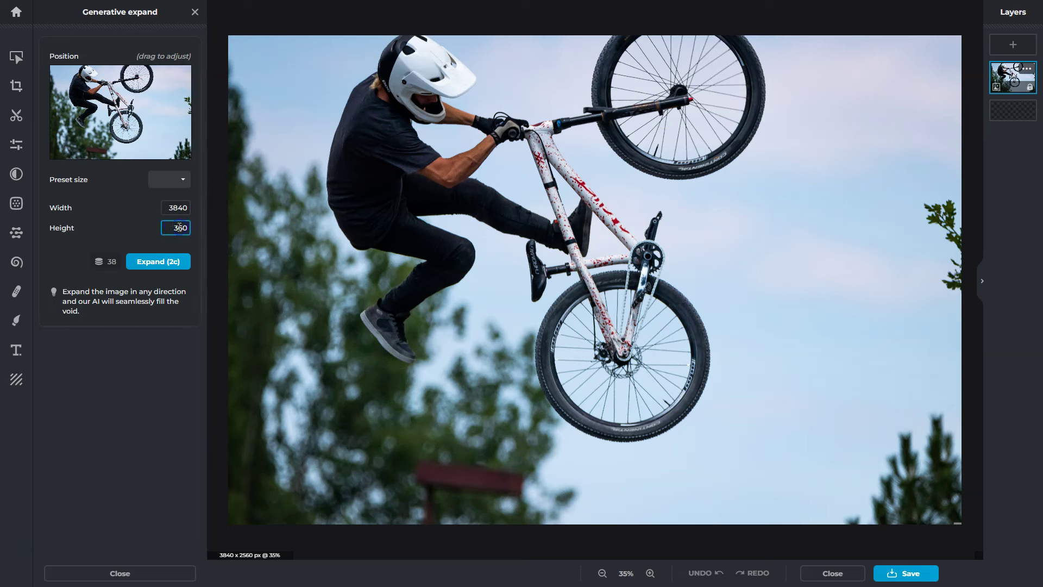
type("0")
mouse_move(124, 103)
left_mouse_down()
mouse_move(131, 121)
mouse_move(142, 105)
mouse_move(133, 145)
left_mouse_up()
left_click(177, 246)
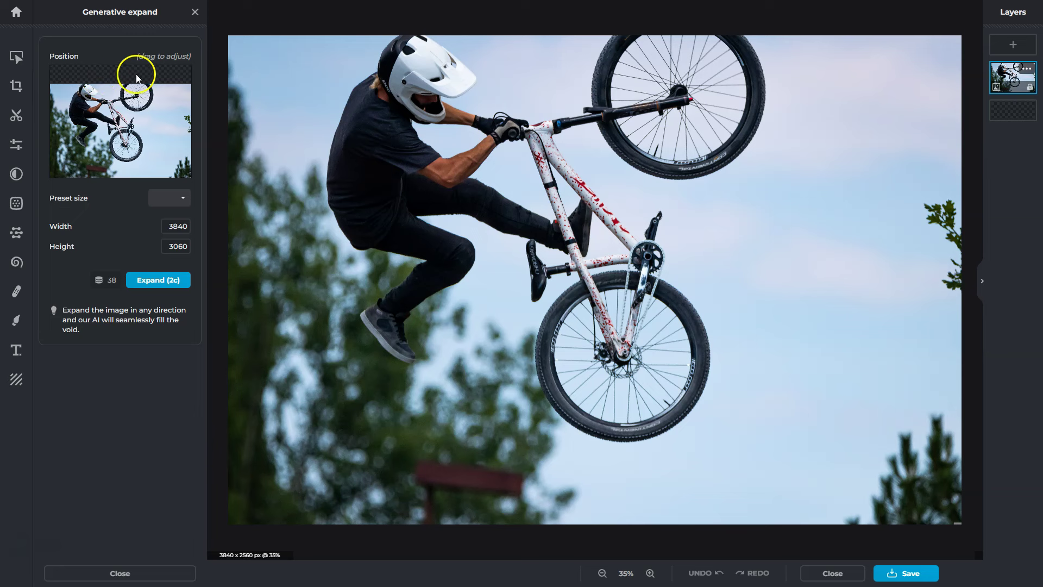
left_click_drag(121, 127, 140, 113)
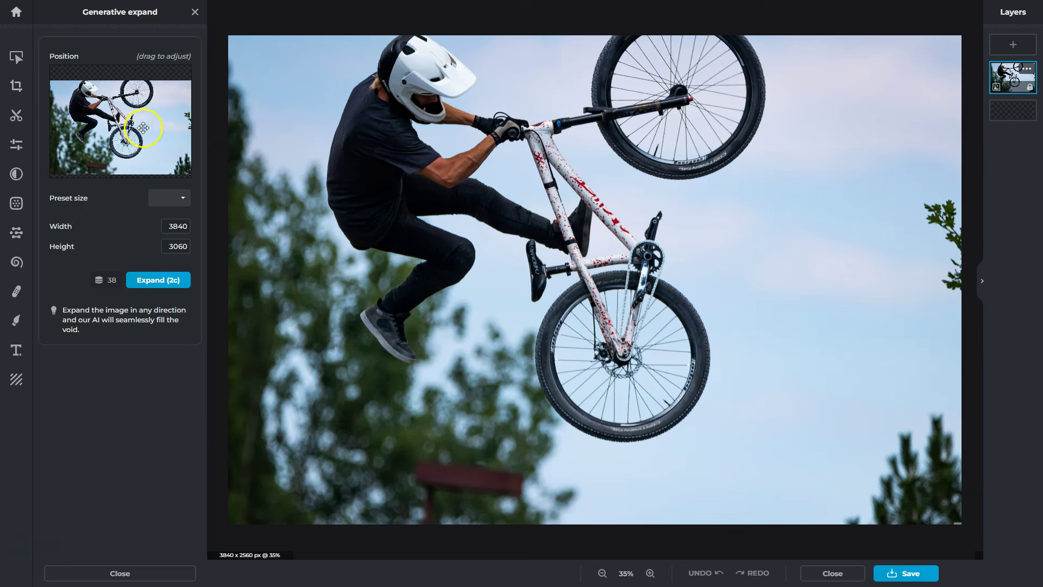
left_click(169, 198)
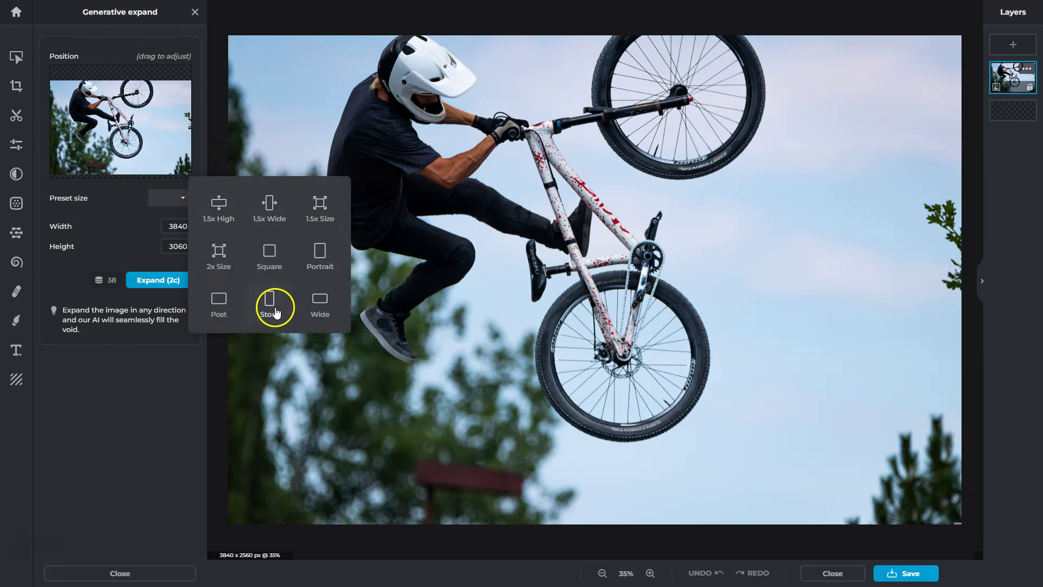
Close the preset sizes list without choosing a preset, leaving two expanded variants.
left_click(167, 199)
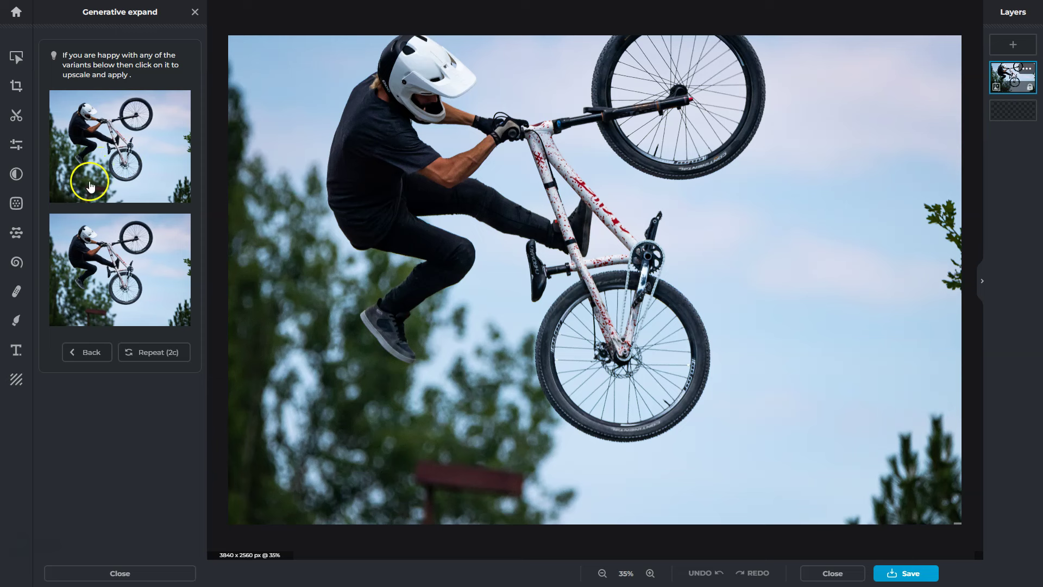
Apply the first sky-extended variant, compare via undo/redo, and exit Generative expand.
left_click(113, 160)
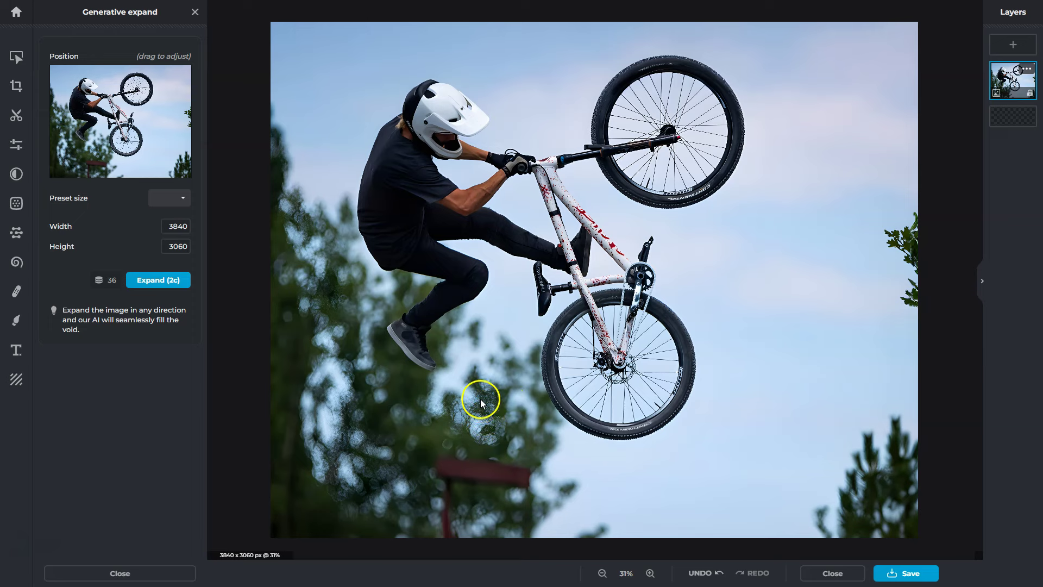
left_click(701, 573)
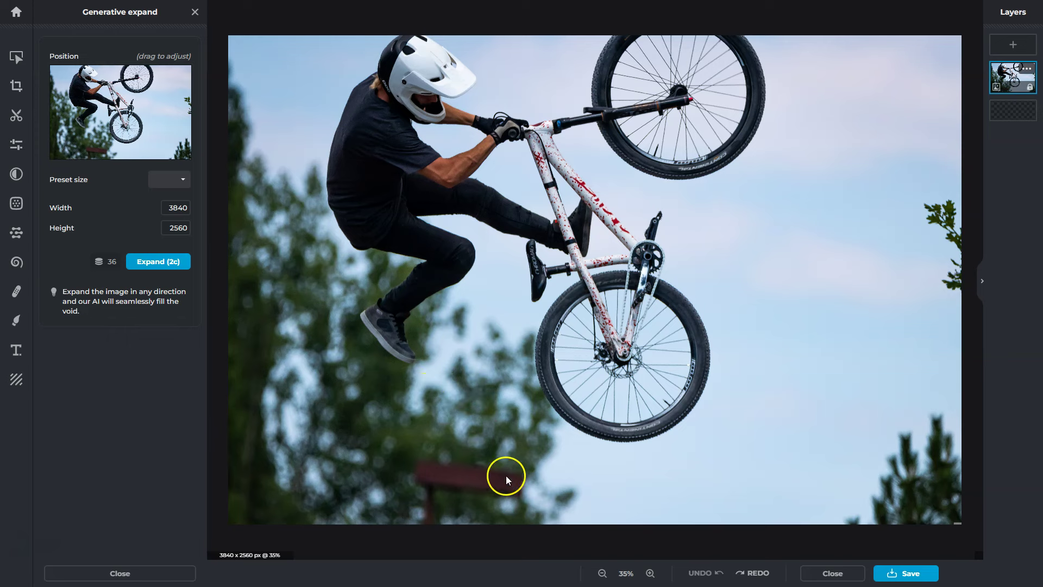
left_click(752, 573)
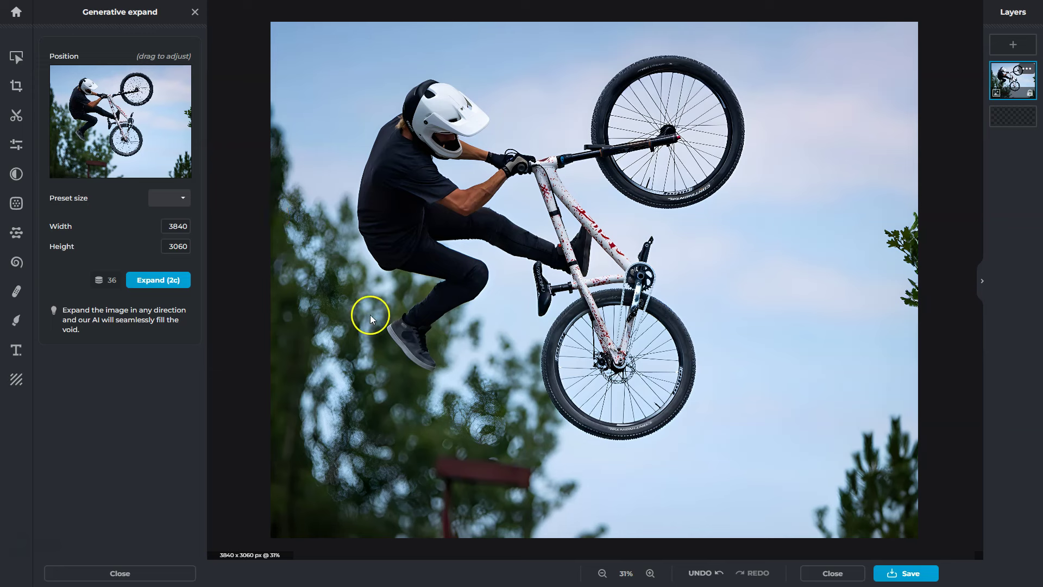
left_click(462, 250)
left_click_drag(434, 145, 446, 155)
key("Escape")
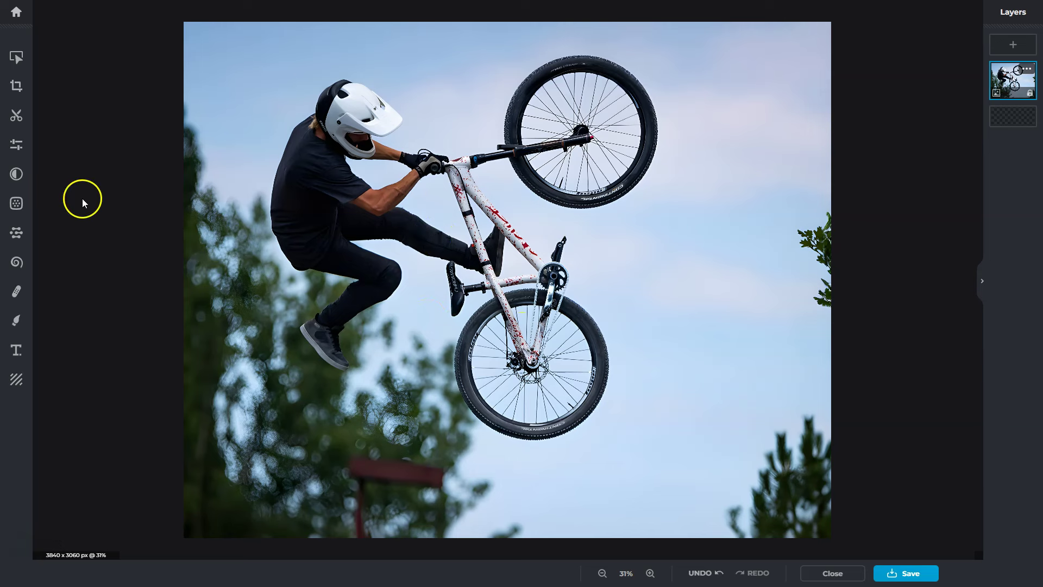
Isolate the rider and bike as a movable object with Generative transform.
left_click(18, 235)
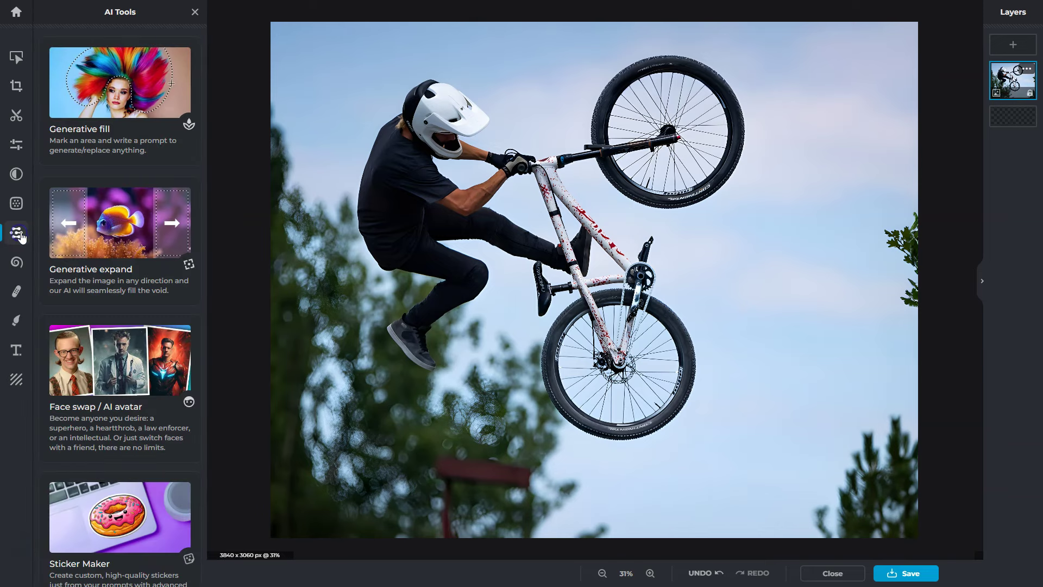
scroll(117, 242, "down", 1)
scroll(119, 246, "down", 2)
scroll(120, 241, "down", 3)
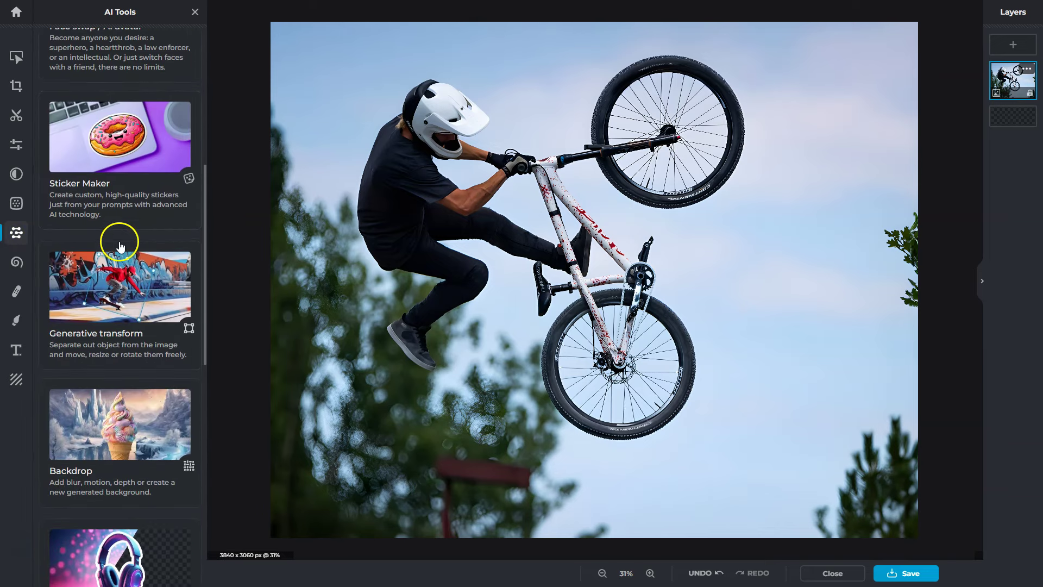
scroll(122, 233, "down", 1)
left_click(136, 234)
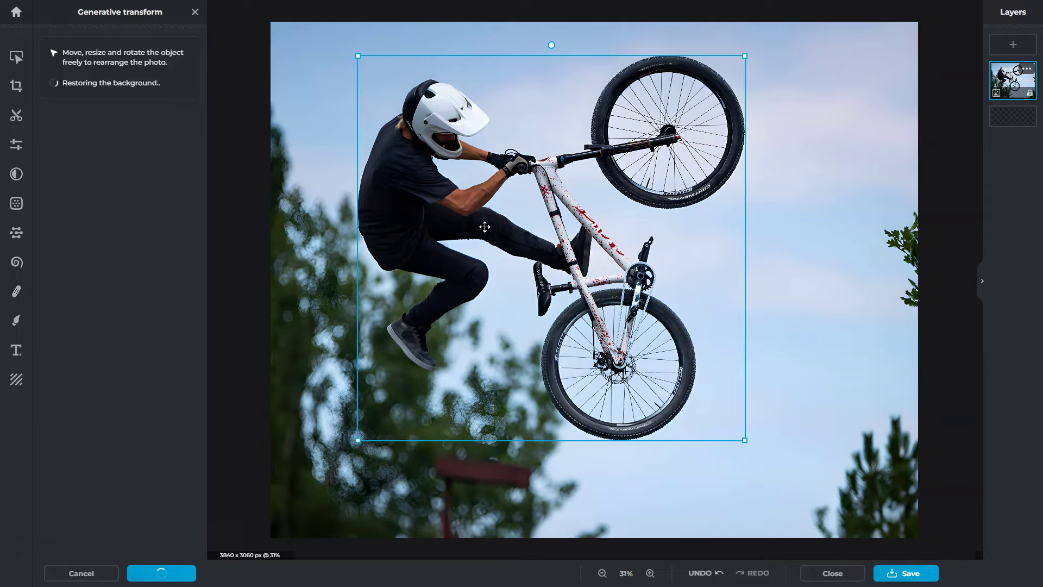
Move the rider and bike right, tilt them clockwise, and shrink slightly.
mouse_move(498, 211)
left_mouse_down()
mouse_move(549, 242)
mouse_move(582, 232)
mouse_move(501, 281)
mouse_move(525, 316)
mouse_move(562, 219)
mouse_move(588, 185)
mouse_move(565, 188)
mouse_move(565, 216)
mouse_move(628, 213)
mouse_move(605, 215)
left_mouse_up()
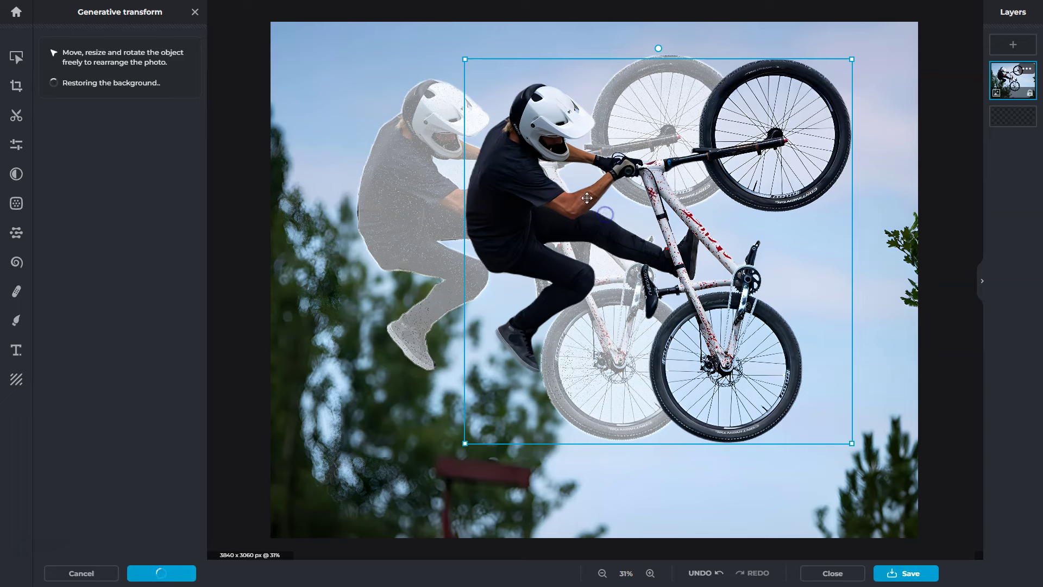
left_click_drag(660, 47, 690, 50)
left_click_drag(438, 416, 461, 406)
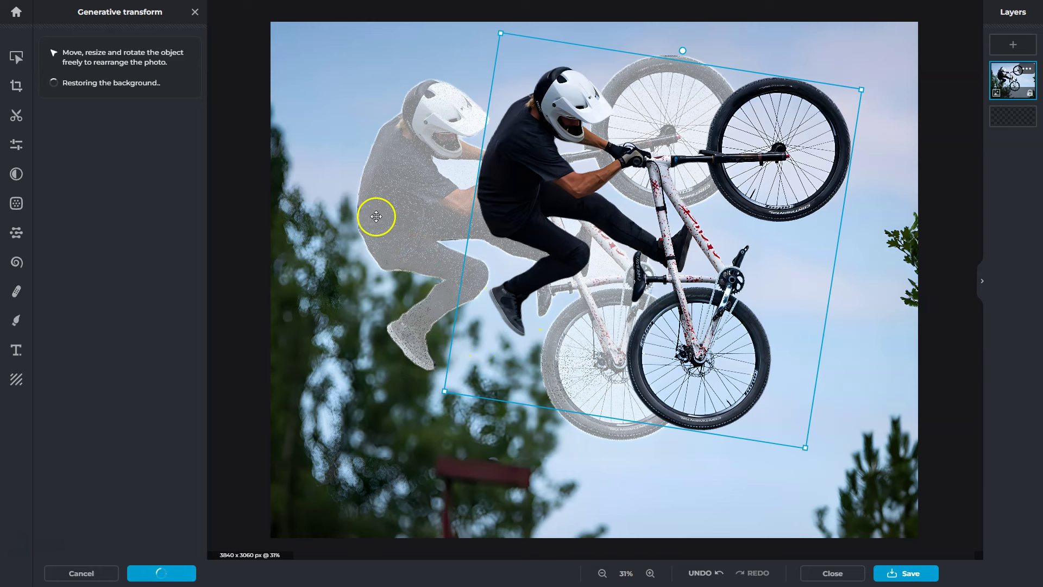
left_click_drag(500, 33, 502, 36)
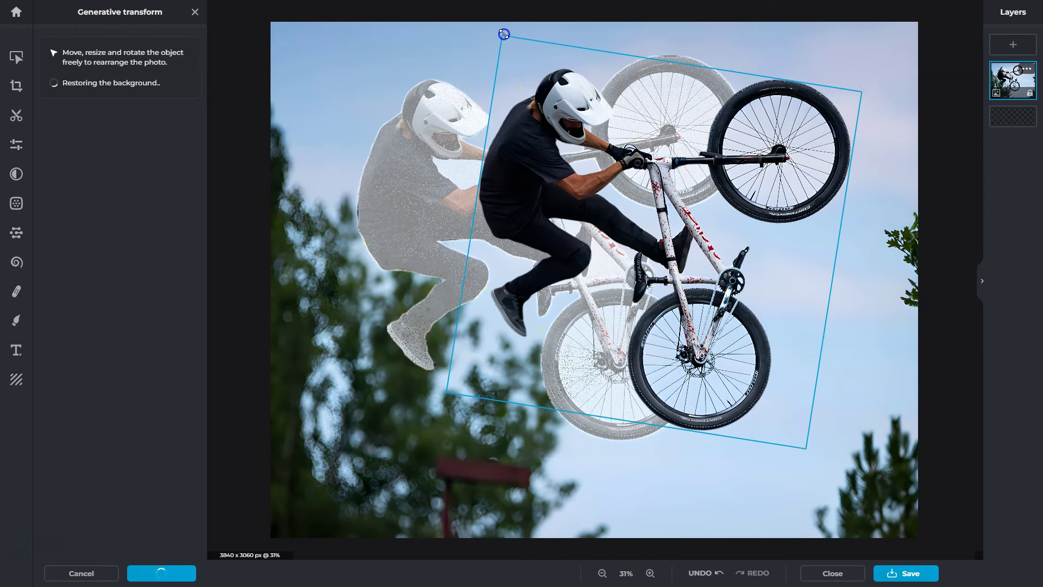
left_click_drag(684, 53, 703, 51)
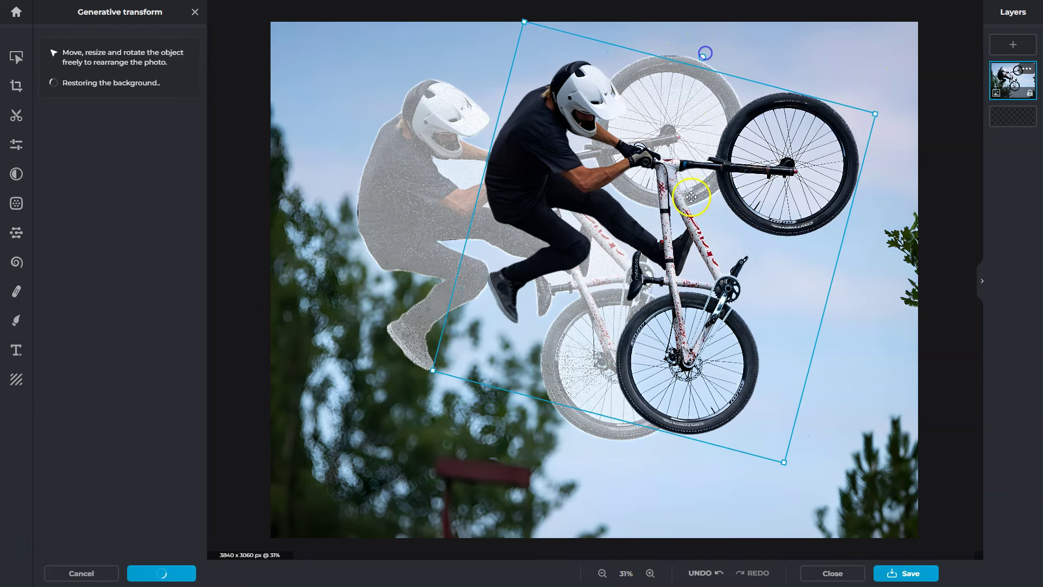
left_click_drag(708, 206, 706, 203)
left_click(679, 254)
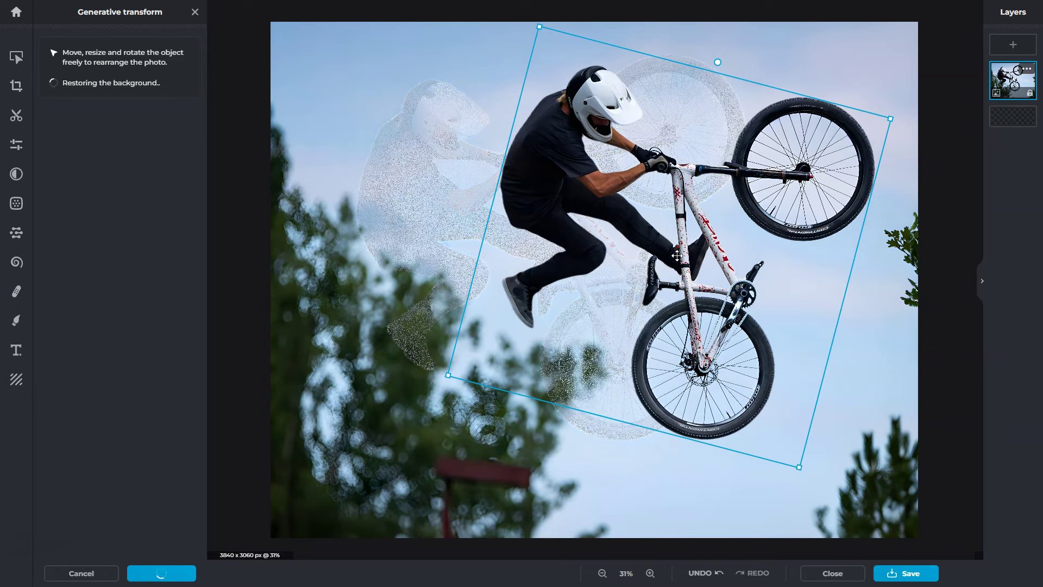
left_click(498, 150)
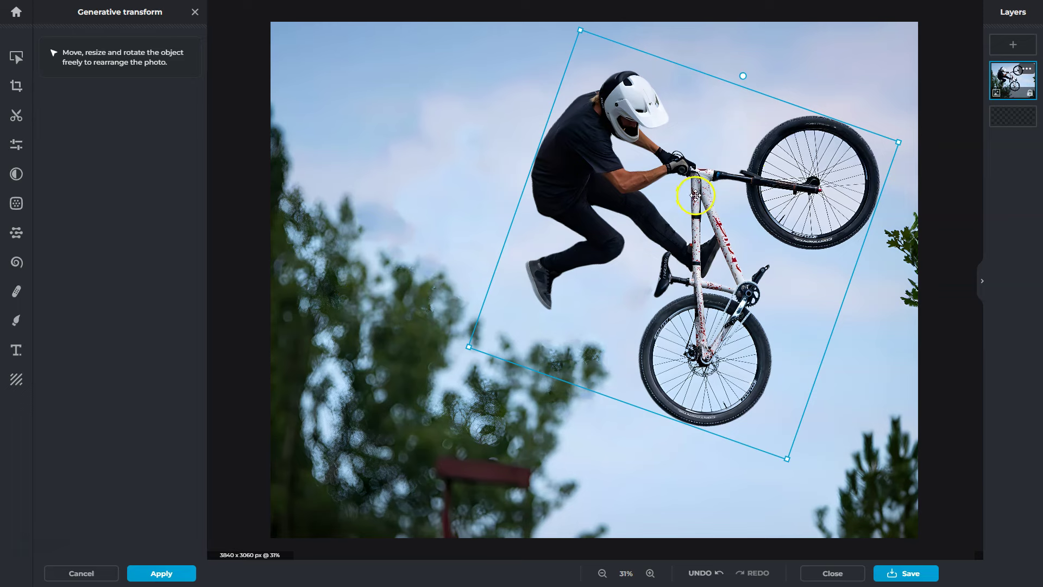
Reposition the rider right of centre, enlarge it slightly, and tilt it further clockwise.
left_click_drag(695, 196, 744, 236)
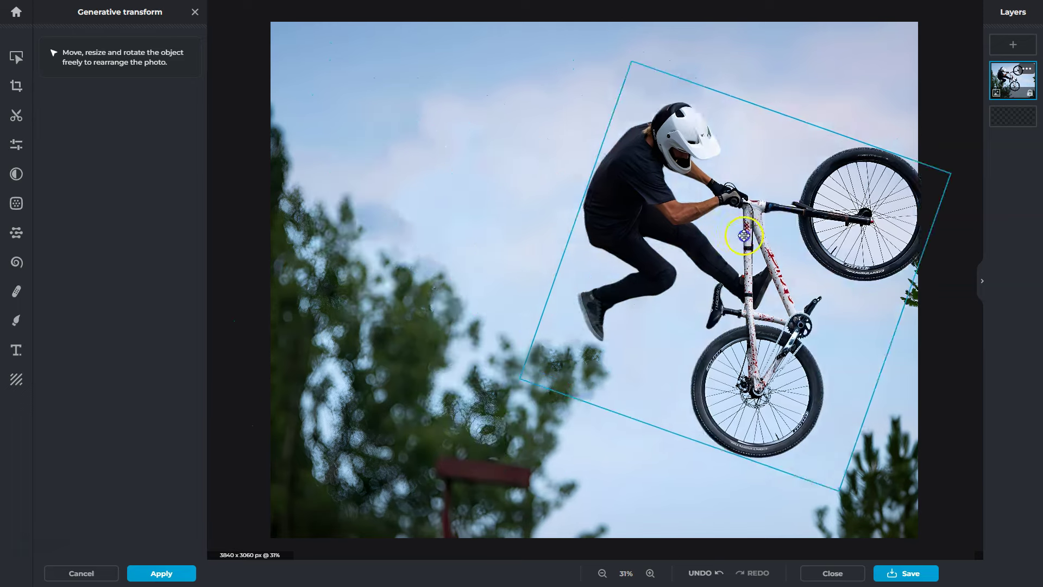
left_click_drag(744, 236, 513, 235)
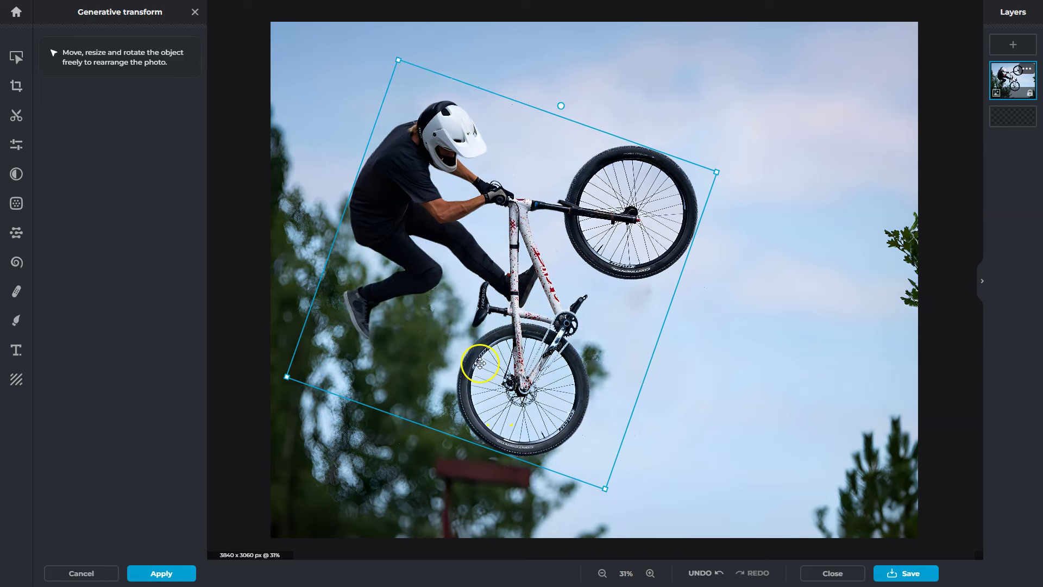
mouse_move(531, 302)
left_mouse_down()
mouse_move(418, 279)
mouse_move(621, 223)
left_mouse_up()
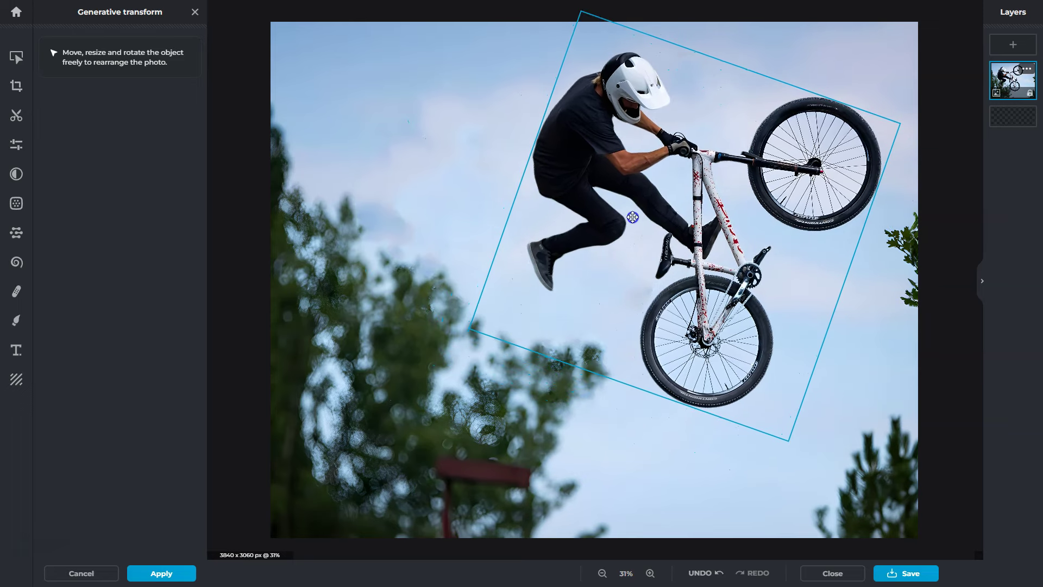
left_click_drag(621, 223, 631, 218)
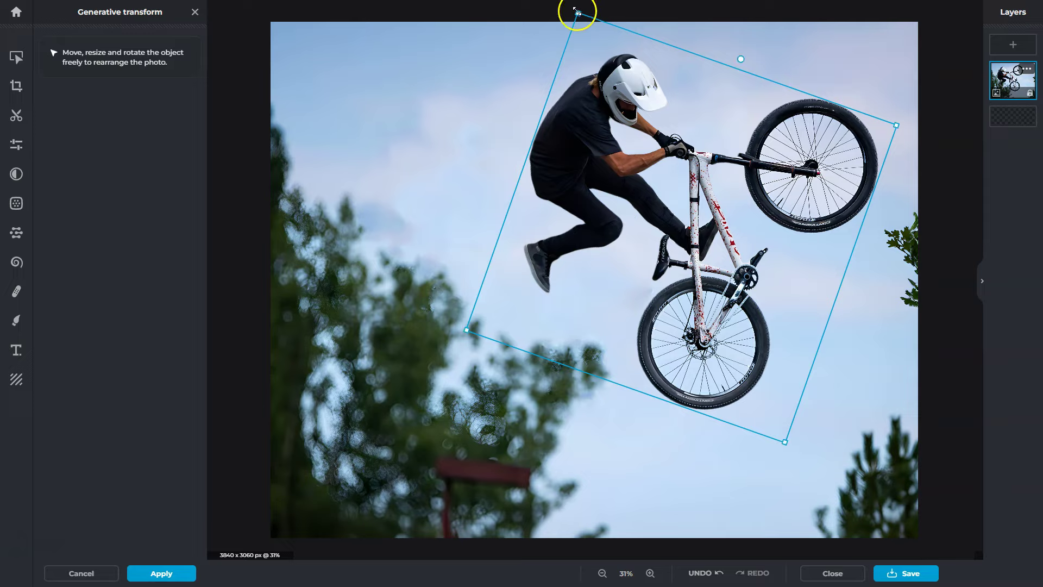
left_click_drag(577, 12, 557, 16)
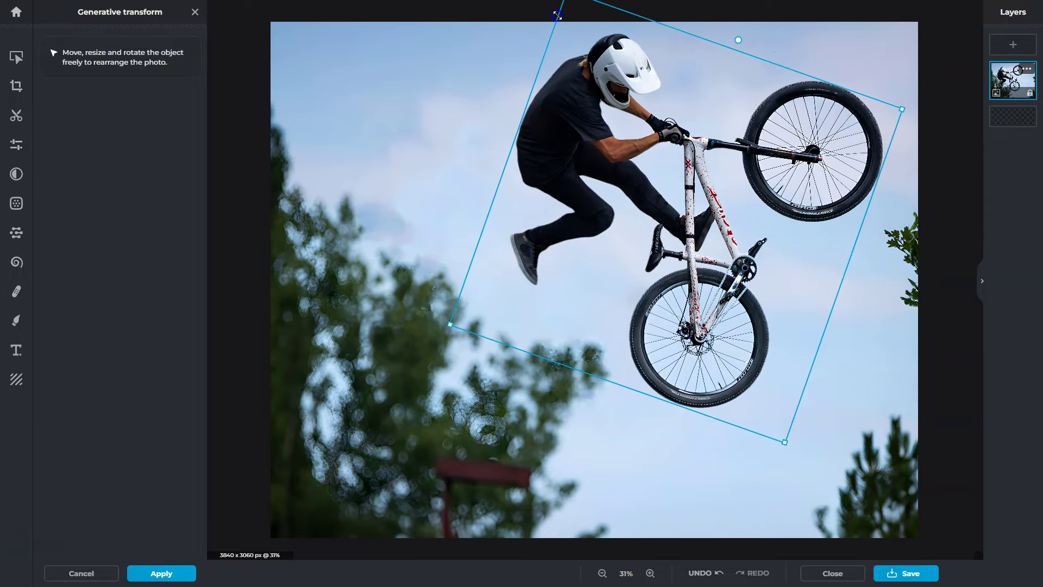
left_click_drag(738, 40, 742, 66)
left_click_drag(709, 237, 712, 262)
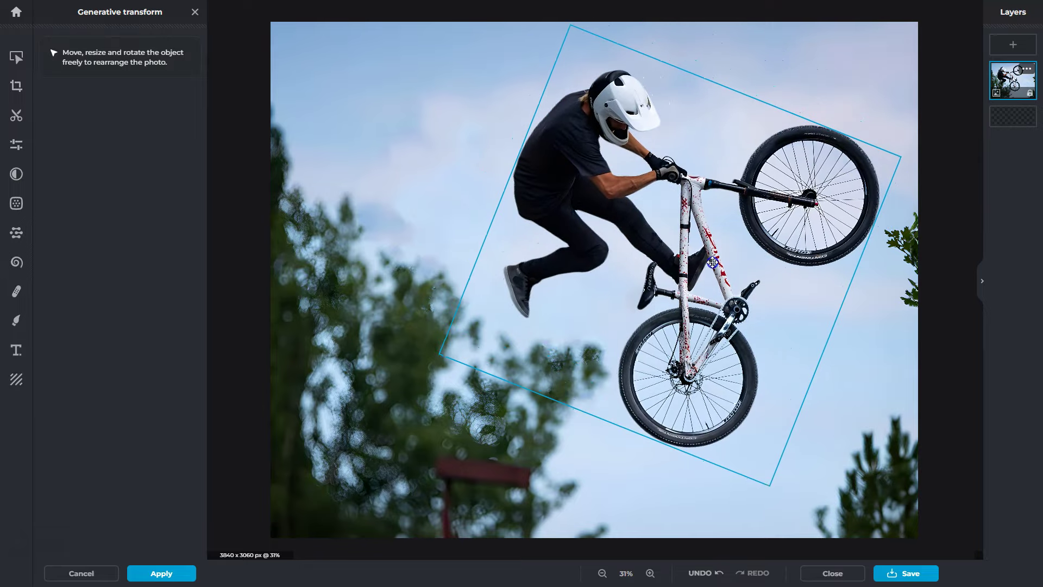
In Adjust's Light section, set Shadows to 75 and Exposure to 8.
left_click(17, 148)
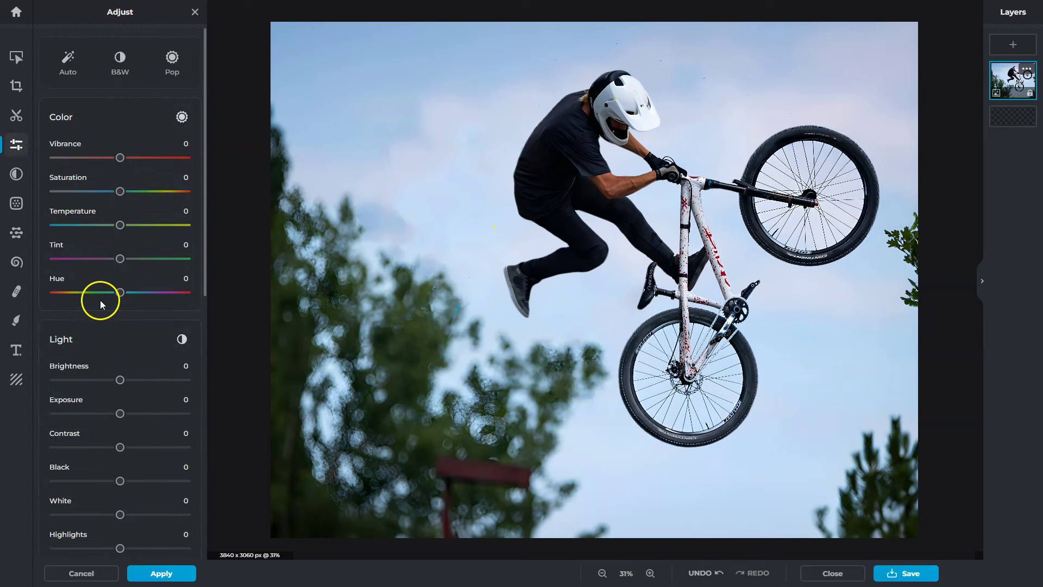
scroll(122, 316, "down", 2)
scroll(121, 317, "down", 2)
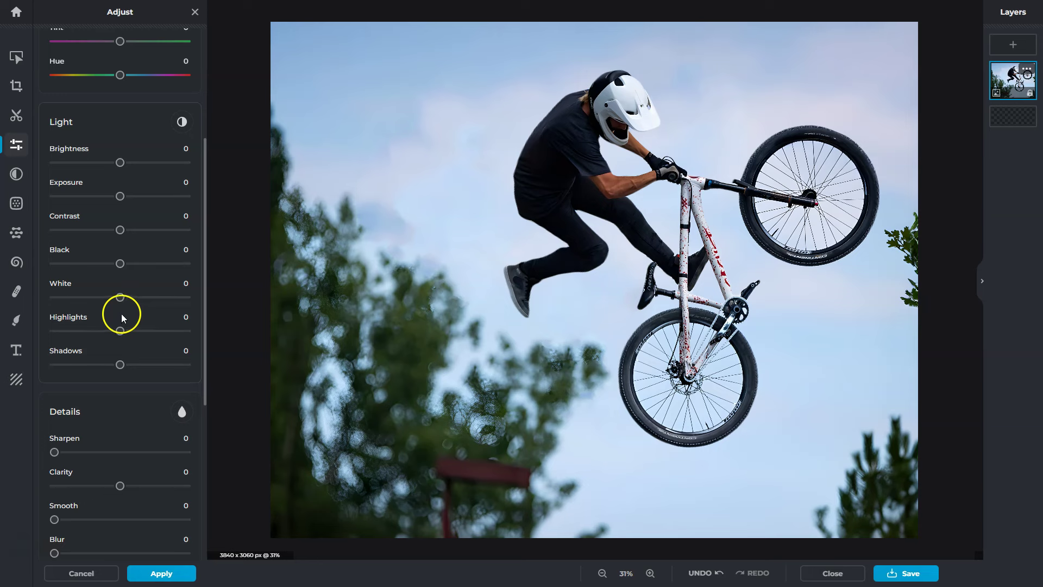
left_click_drag(121, 365, 175, 370)
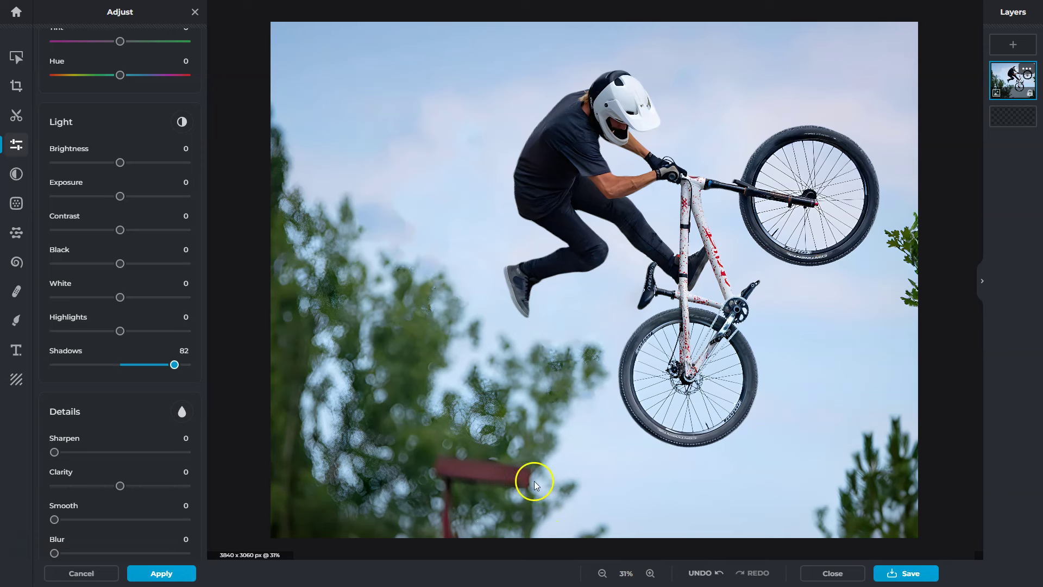
left_click_drag(182, 368, 169, 368)
left_click_drag(121, 163, 126, 199)
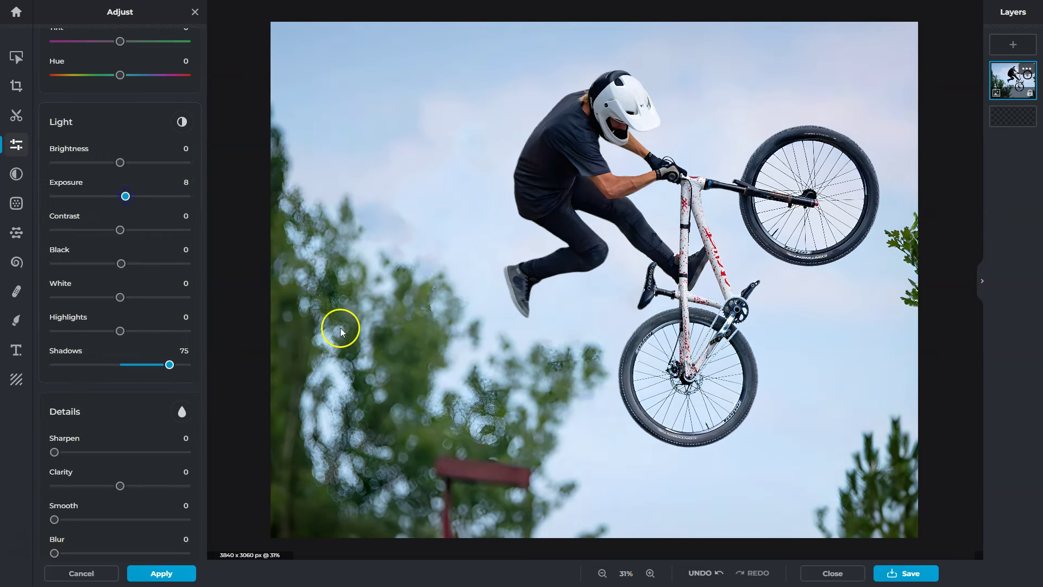
Set Retouch to Object method with a larger brush and Quality resolve.
left_click(17, 294)
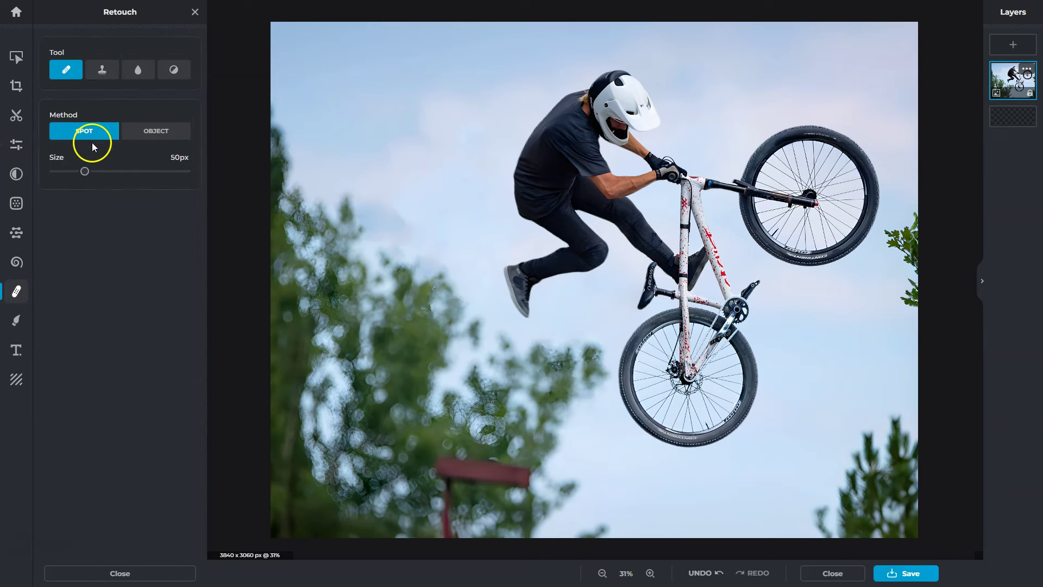
left_click(157, 132)
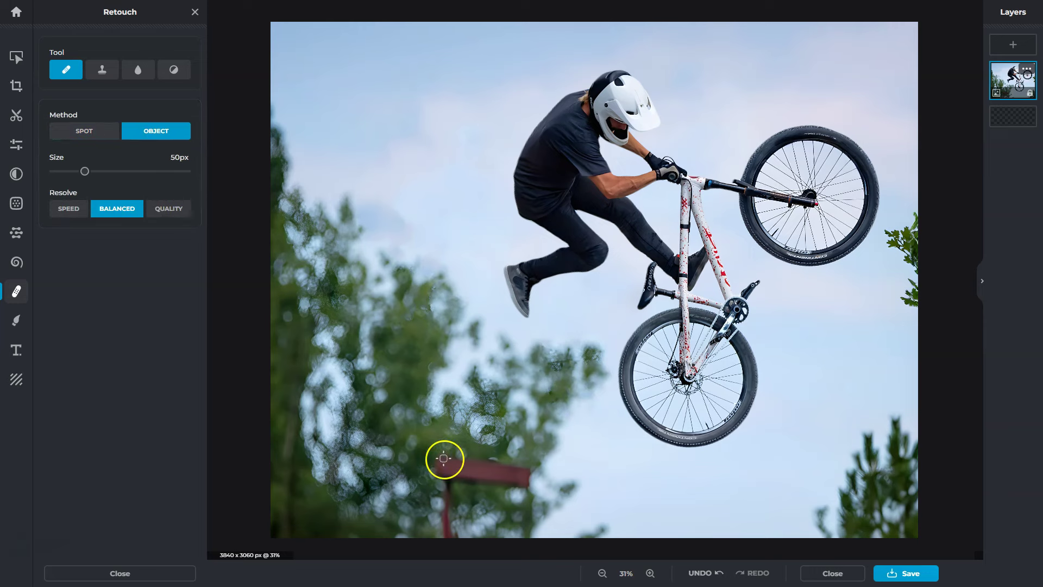
left_click_drag(85, 171, 98, 171)
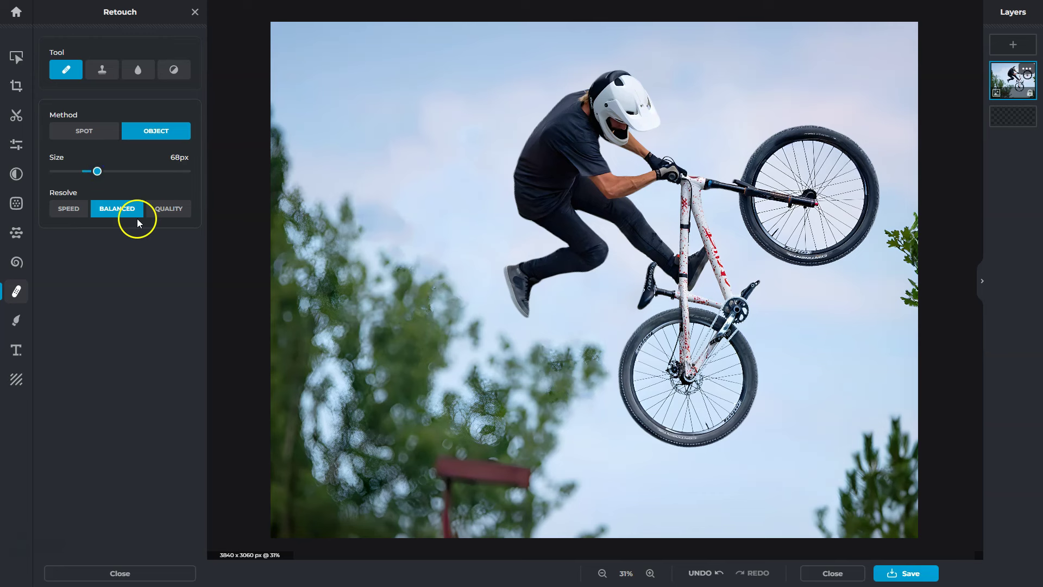
left_click(171, 210)
left_click(169, 210)
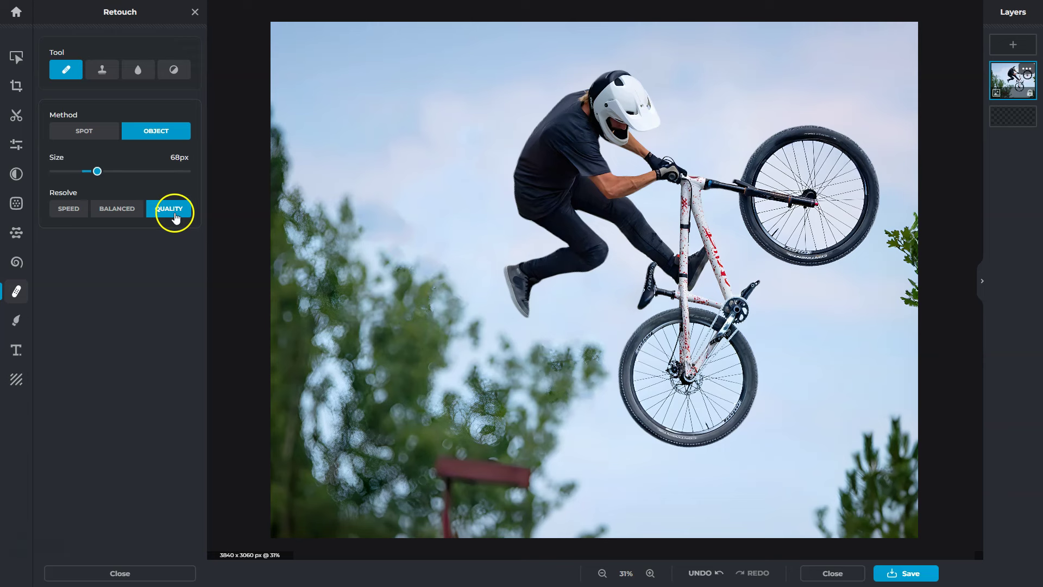
scroll(460, 484, "up", 1)
Brush over the red lamp post and leftover foliage patches to remove them.
mouse_move(433, 469)
left_mouse_down()
mouse_move(430, 481)
mouse_move(519, 481)
left_mouse_up()
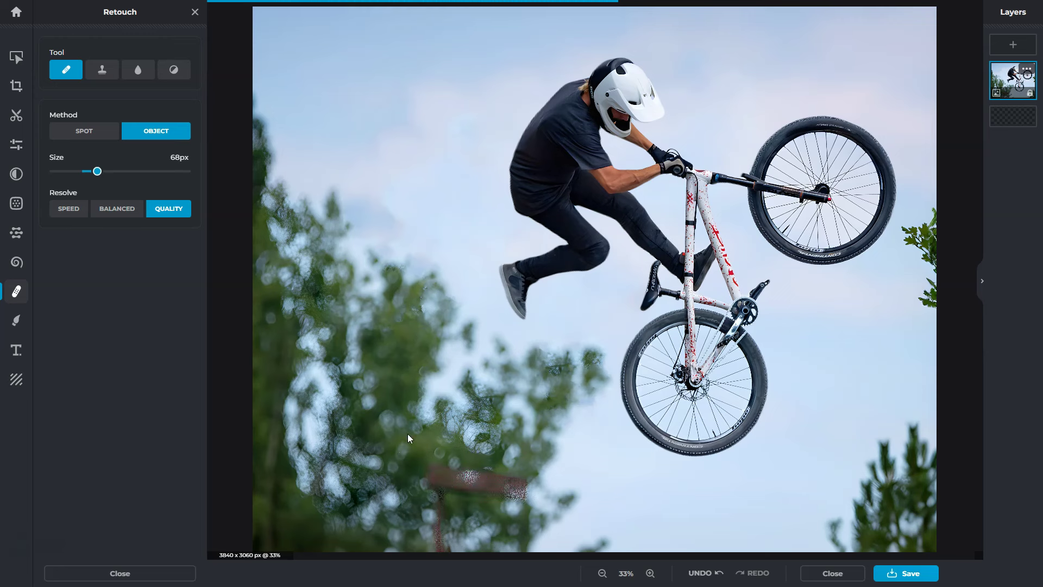
key("bracketright")
key("bracketright")
key("bracketright")
mouse_move(447, 413)
left_mouse_down()
mouse_move(464, 439)
mouse_move(474, 399)
left_mouse_up()
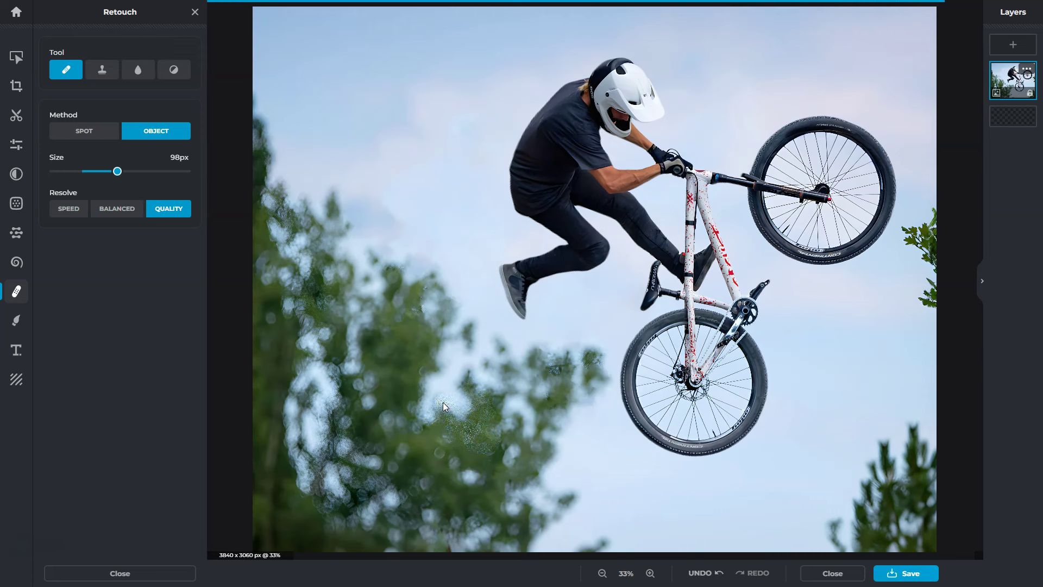
mouse_move(342, 445)
left_mouse_down()
mouse_move(299, 448)
mouse_move(337, 488)
left_mouse_up()
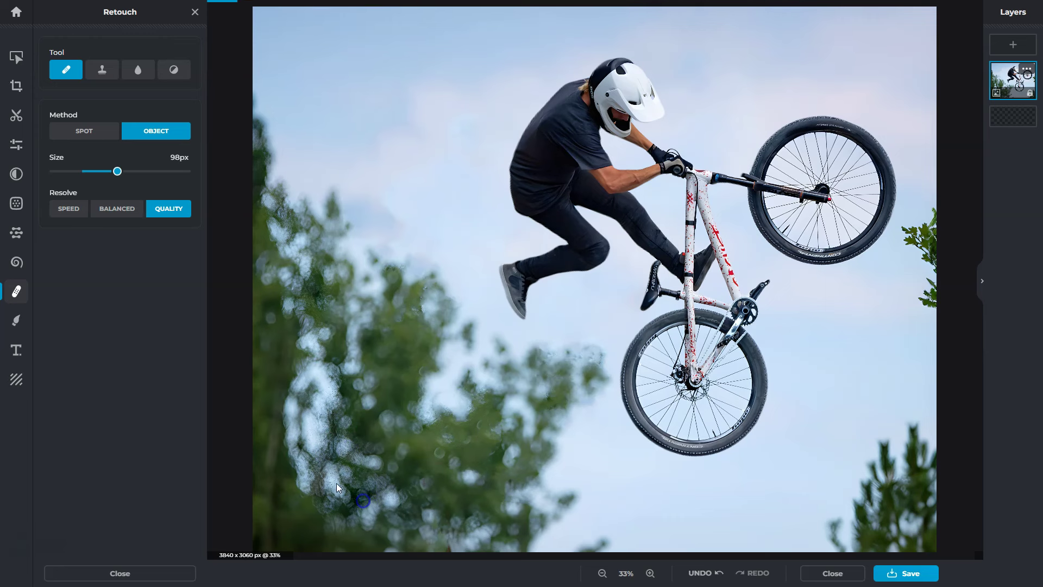
mouse_move(283, 193)
left_mouse_down()
mouse_move(280, 209)
mouse_move(554, 356)
left_mouse_up()
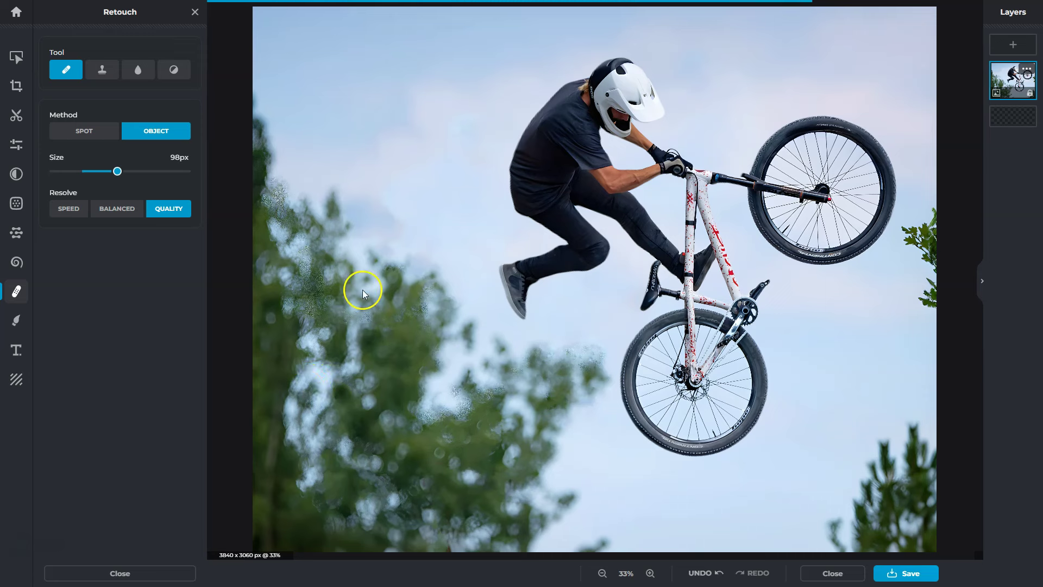
left_click_drag(341, 205, 391, 261)
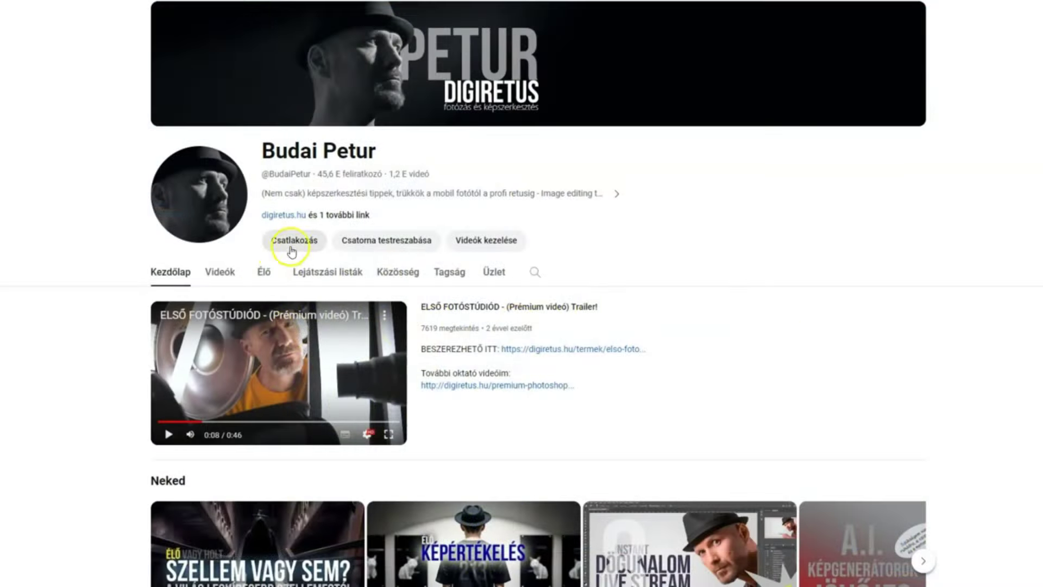
Open the channel's Csatlakozás membership dialog showing the 599 Ft/hónap join tier.
left_click(297, 245)
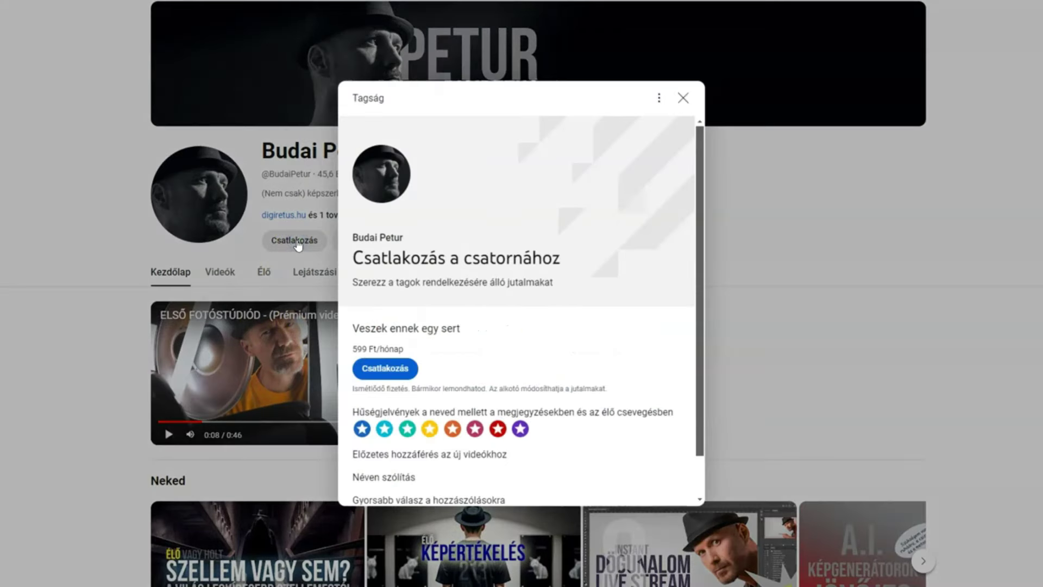